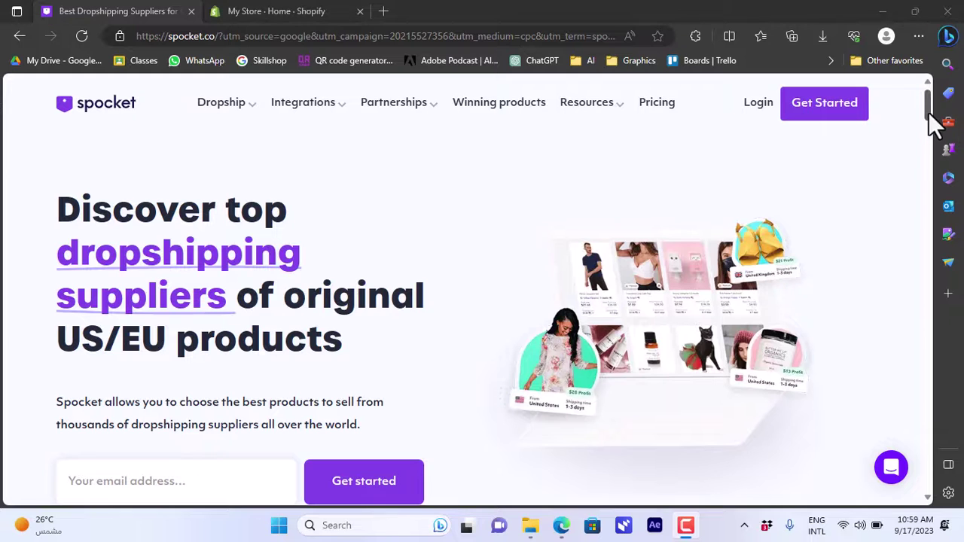
Step: Scroll the Spocket homepage down to the 'Find winning dropshipping products' section
drag(927, 117, 927, 168)
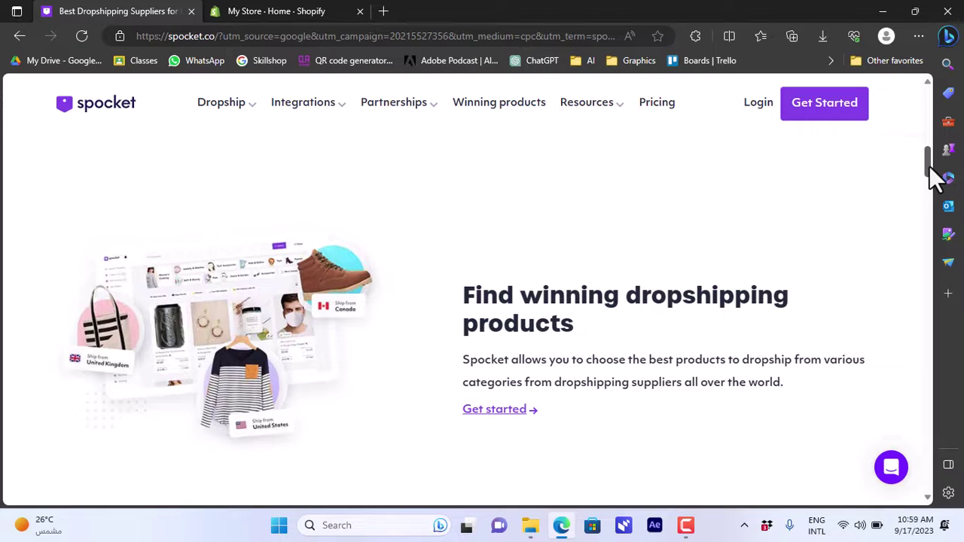
scroll(928, 163, down, 1)
drag(927, 162, 925, 266)
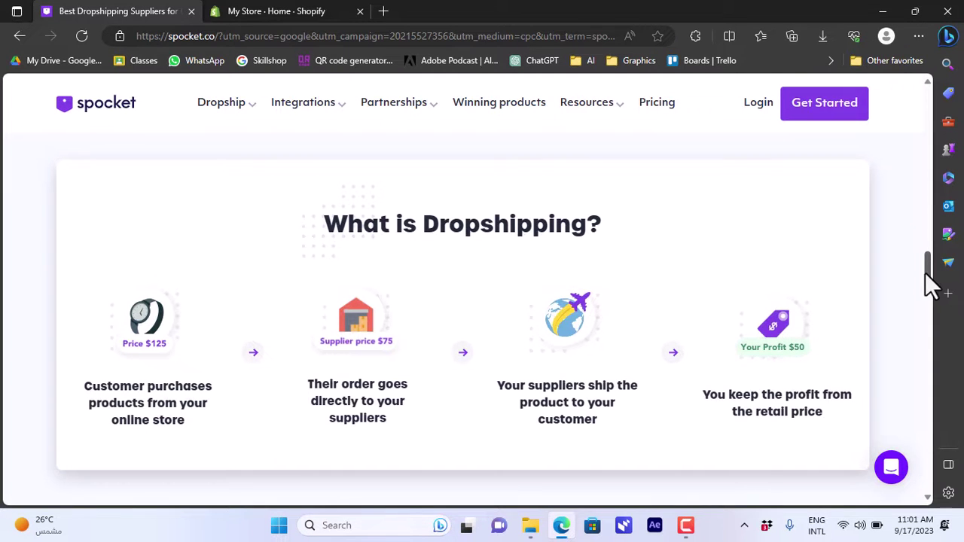
drag(930, 284, 936, 108)
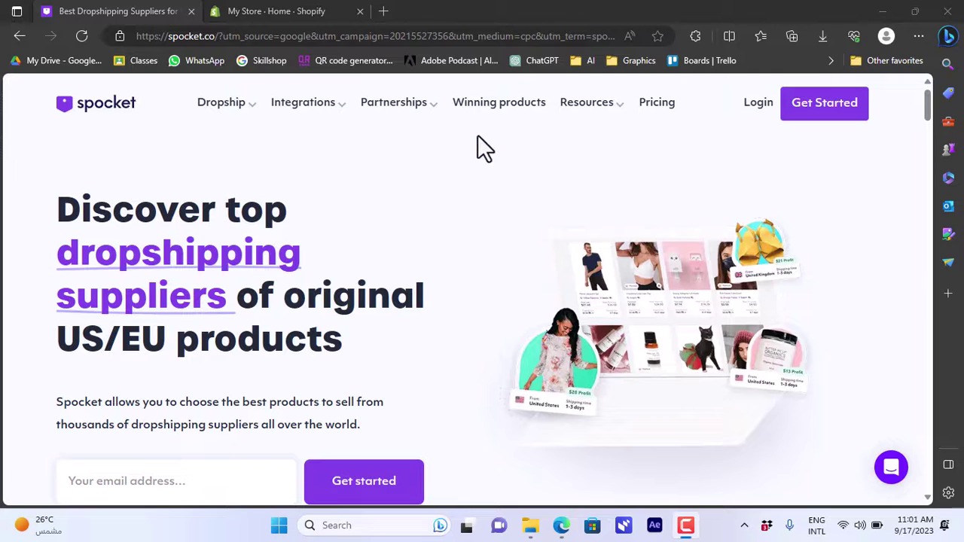
Step: Go to Spocket's Pricing page and scroll through the Free, Starter, Pro and Empire plan cards
click(667, 112)
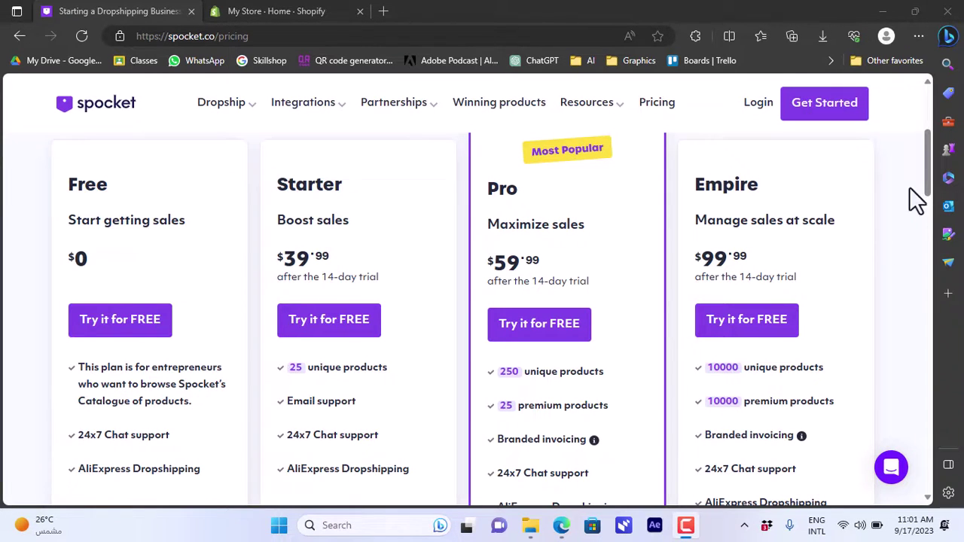
drag(927, 171, 926, 193)
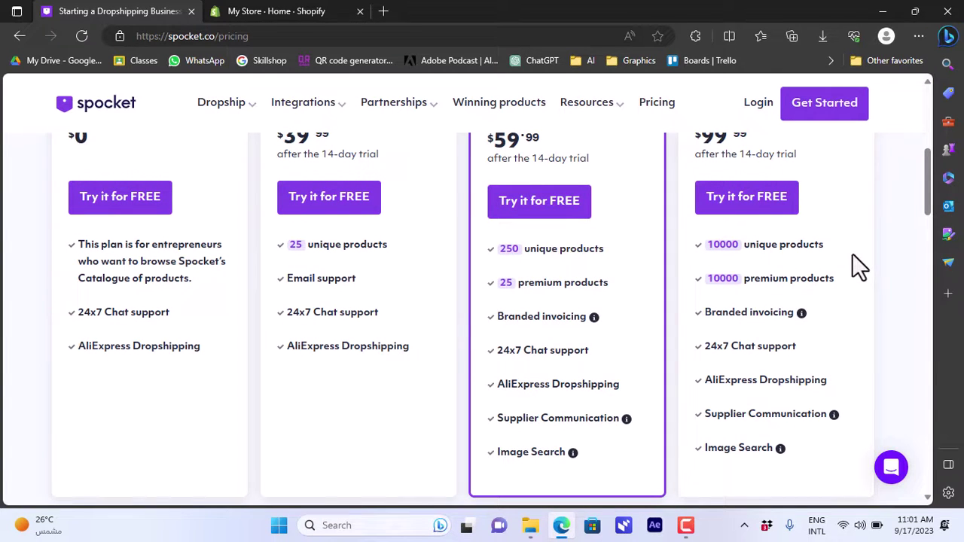
drag(928, 203, 929, 190)
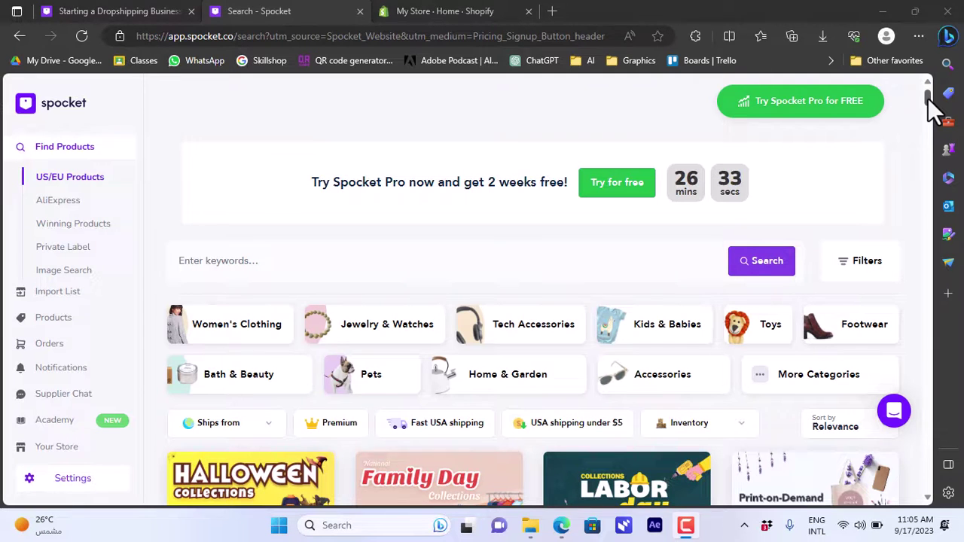
scroll(930, 100, down, 1)
scroll(937, 108, down, 1)
scroll(599, 116, up, 2)
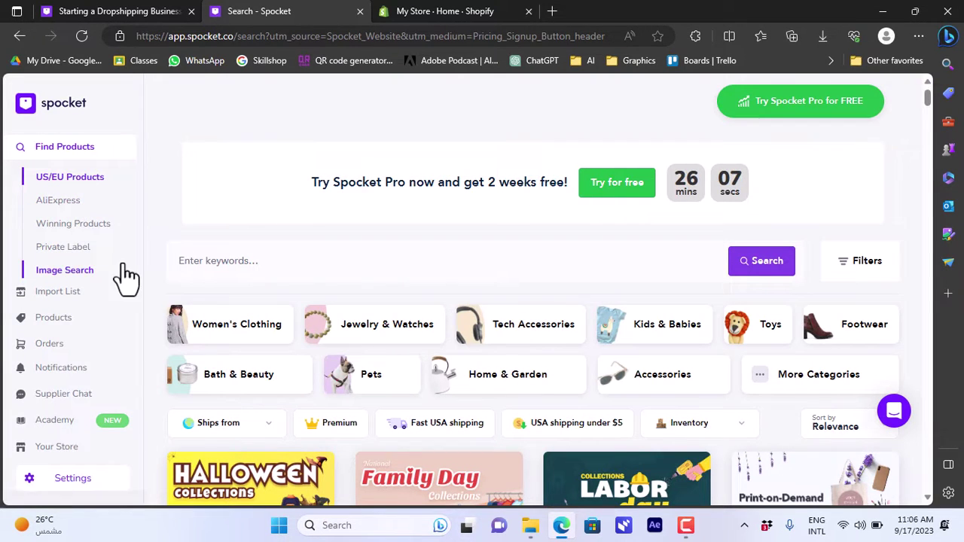
click(52, 322)
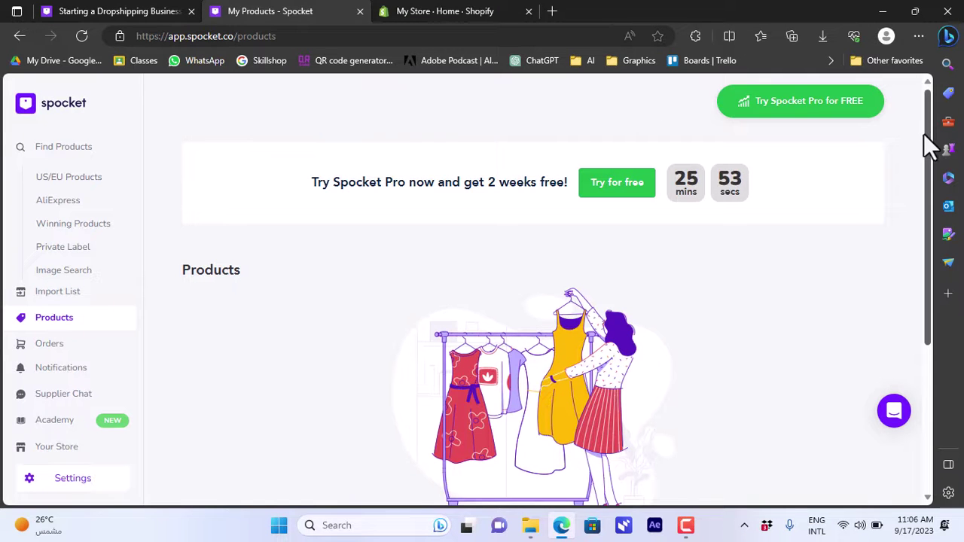
drag(925, 133, 248, 183)
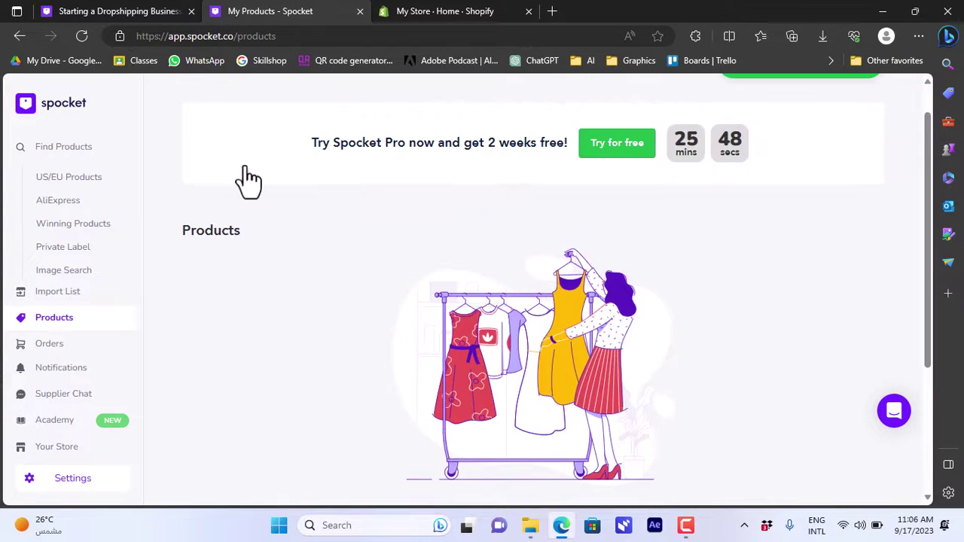
click(84, 182)
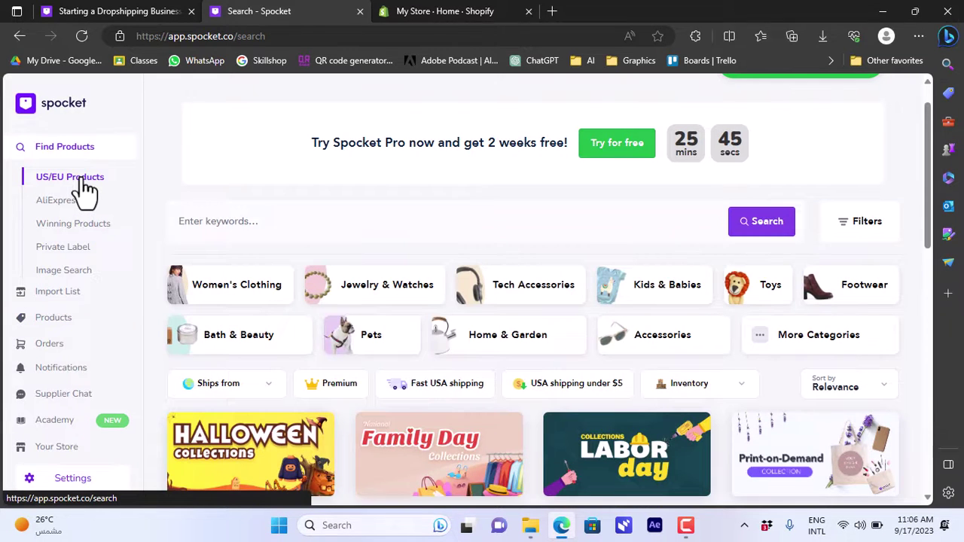
drag(939, 177, 928, 204)
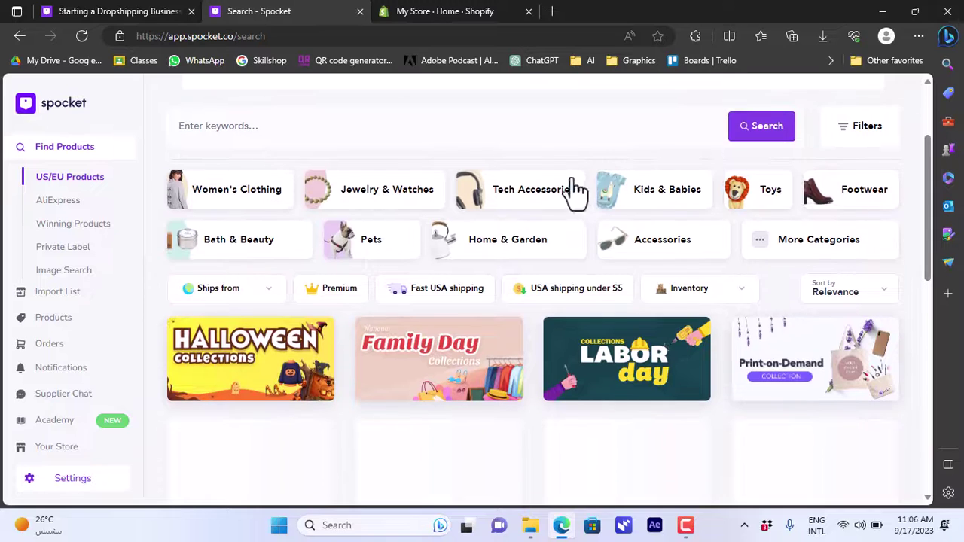
Step: Browse the Accessories category filtered to products with fast USA shipping (1-3 days)
click(650, 251)
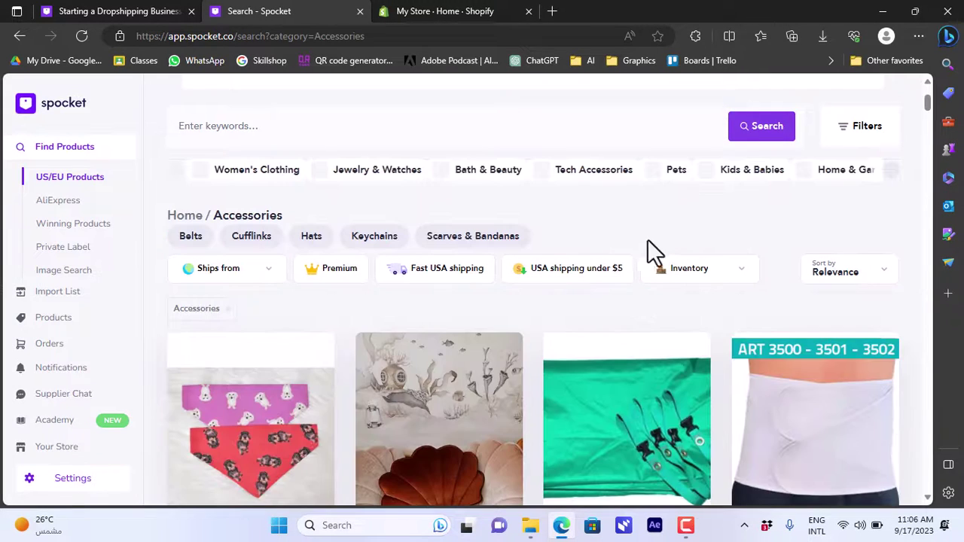
click(271, 285)
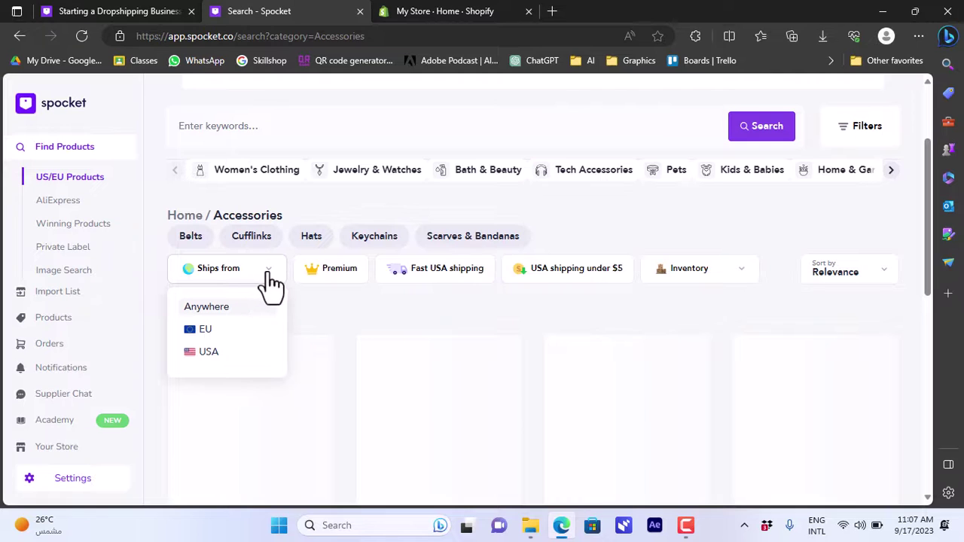
click(327, 292)
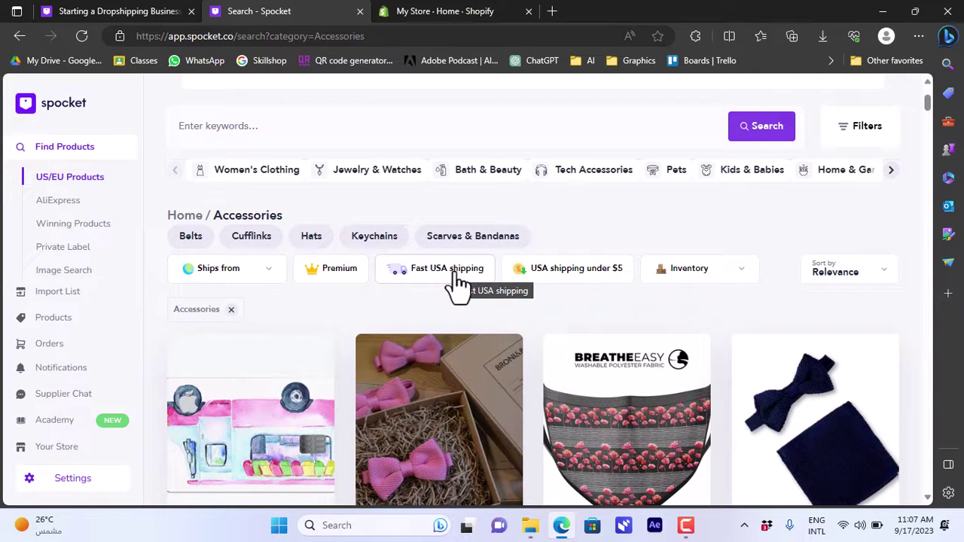
click(452, 278)
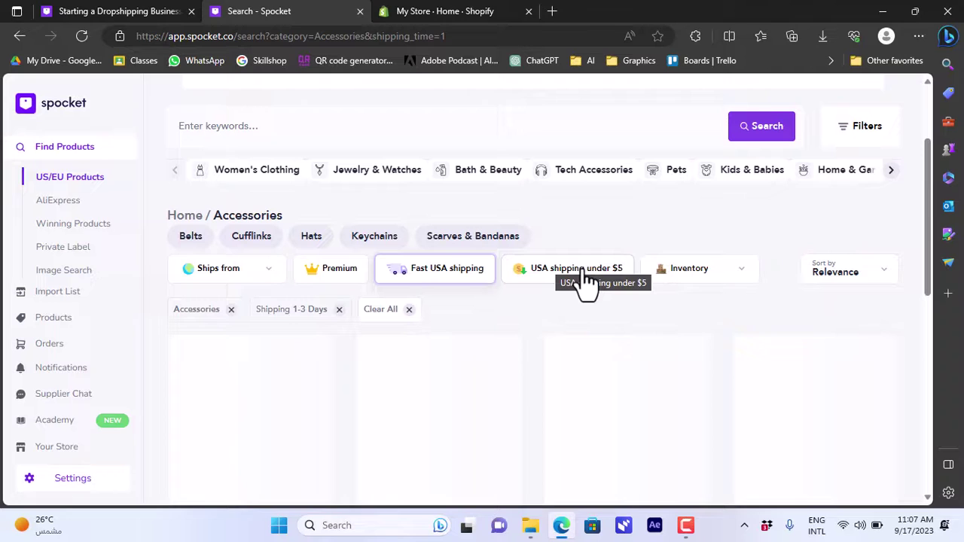
click(744, 281)
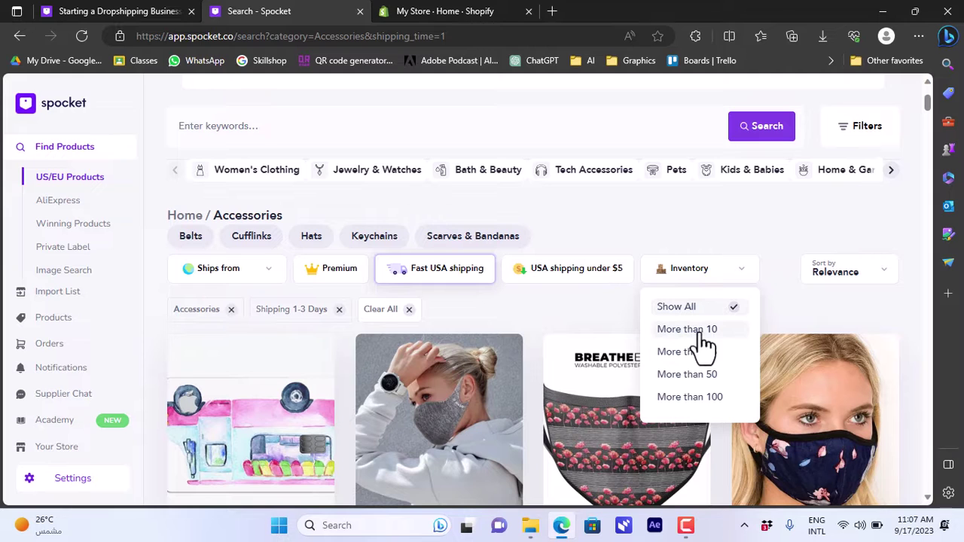
click(784, 298)
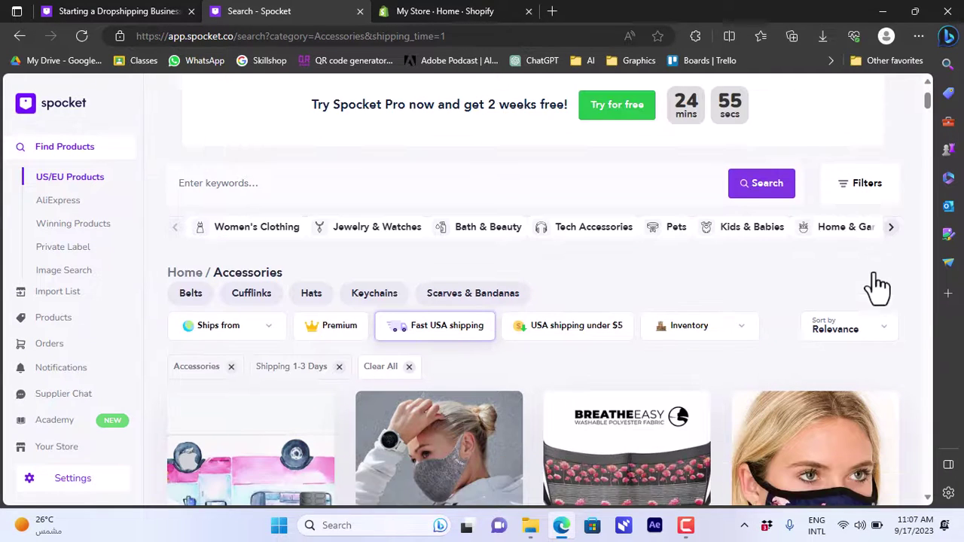
Step: Sort the Accessories results by price from high to low and scroll through the listings
click(891, 339)
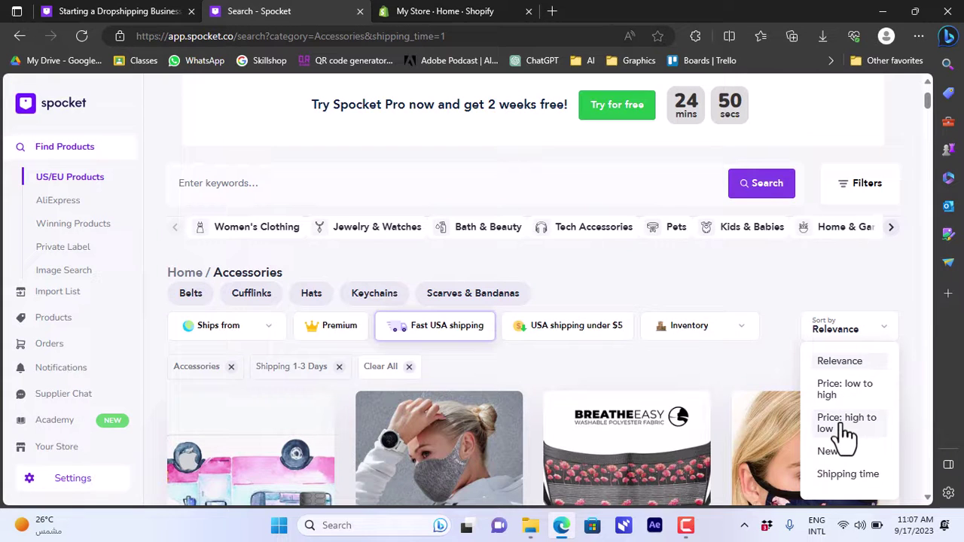
click(886, 292)
click(870, 330)
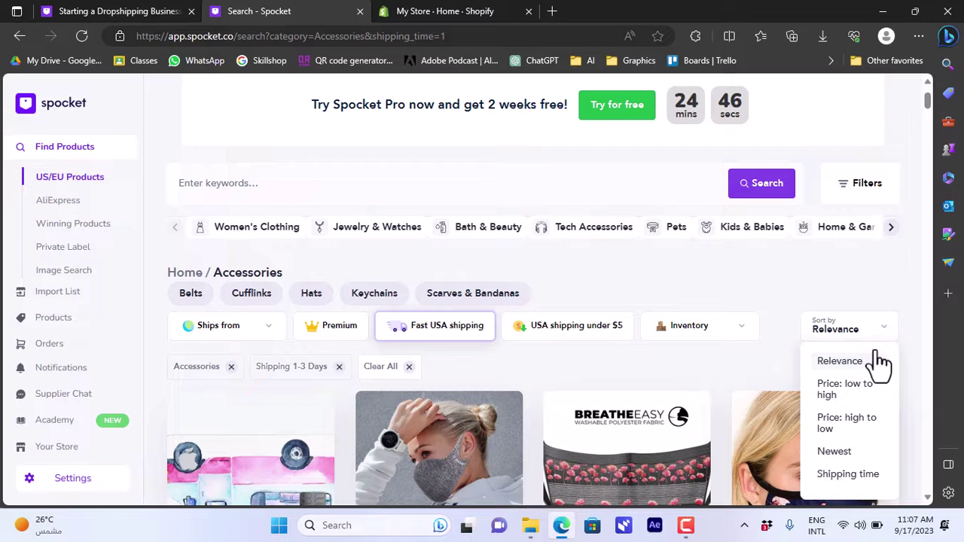
click(849, 430)
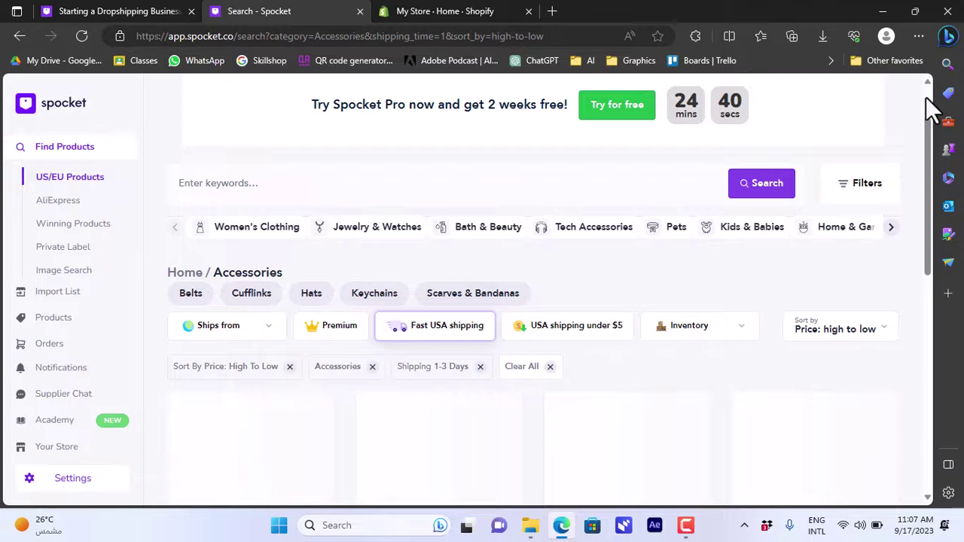
drag(927, 100, 931, 173)
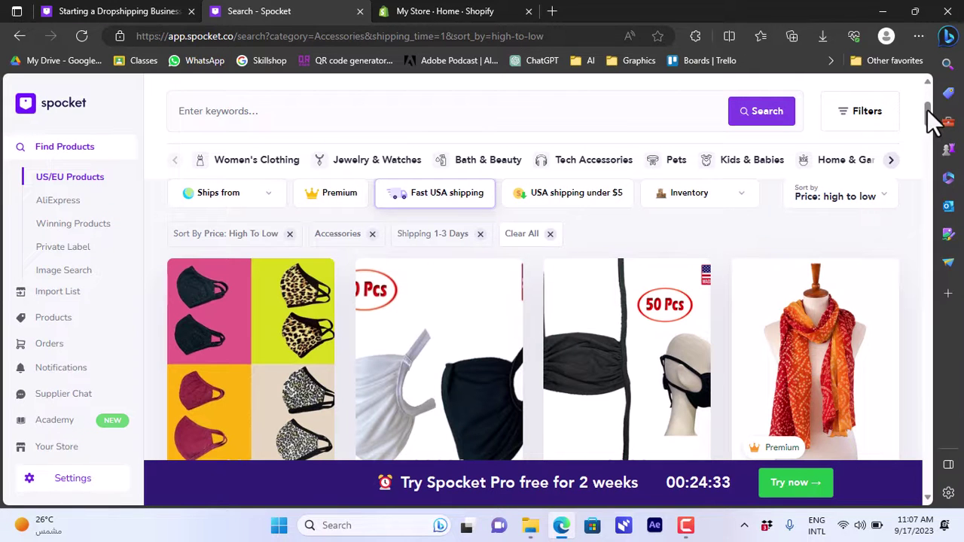
drag(935, 124, 922, 213)
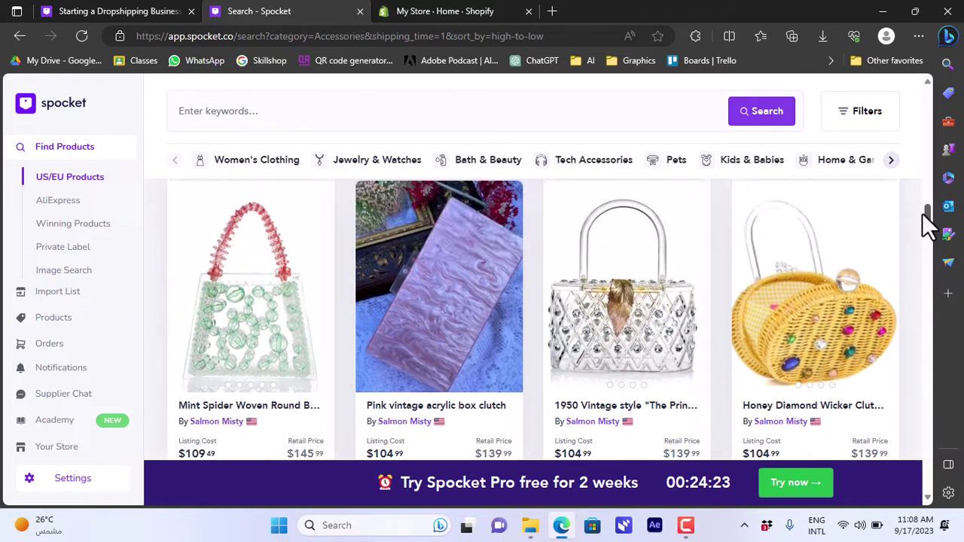
Step: View the Pink vintage acrylic box clutch's details: description, 1–3 day US shipping, return policy
click(452, 320)
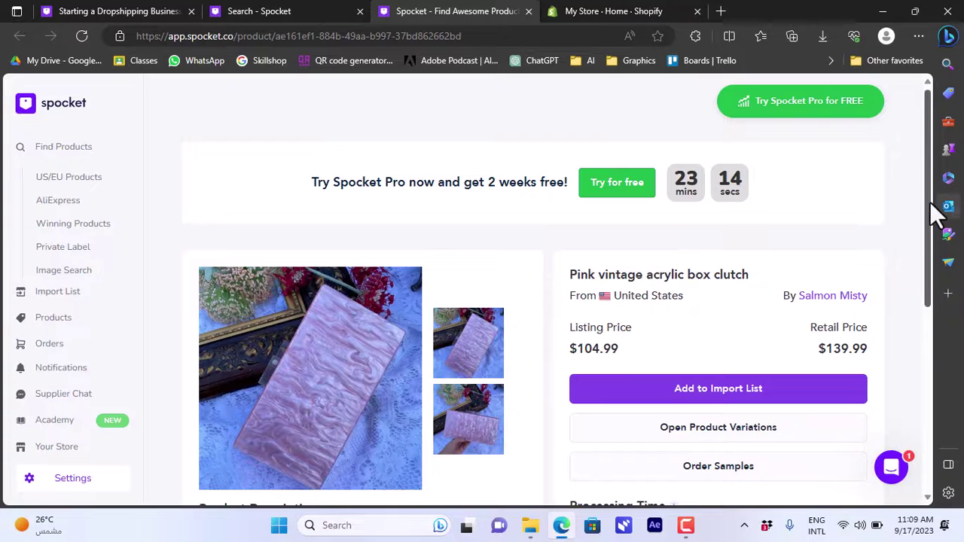
drag(934, 210, 931, 348)
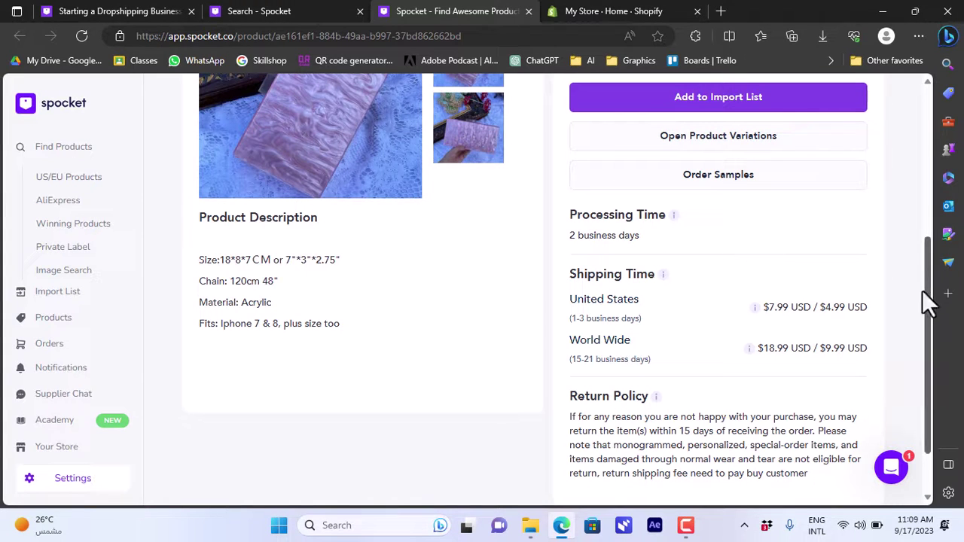
drag(925, 294, 916, 184)
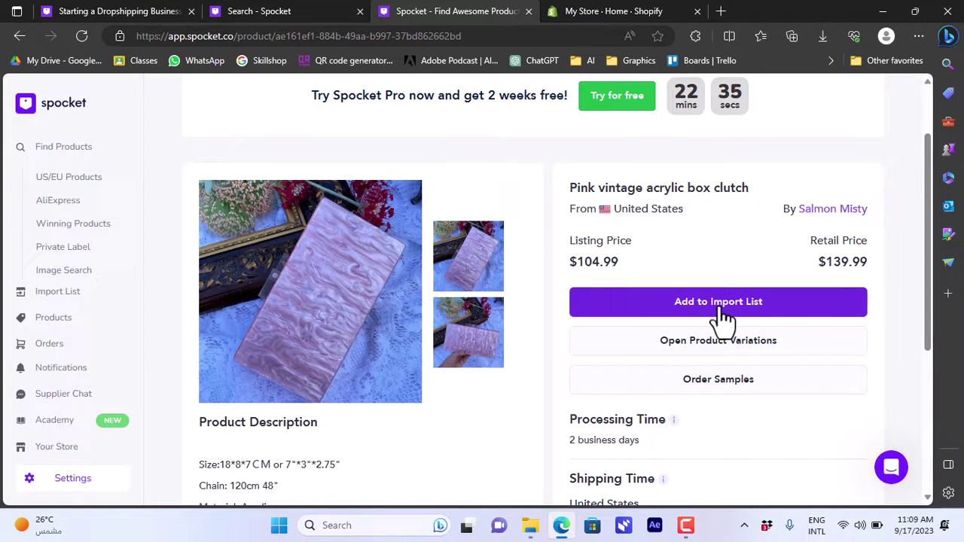
Step: Go via Import List and Settings to the Store tab's Connect your Store options
click(59, 292)
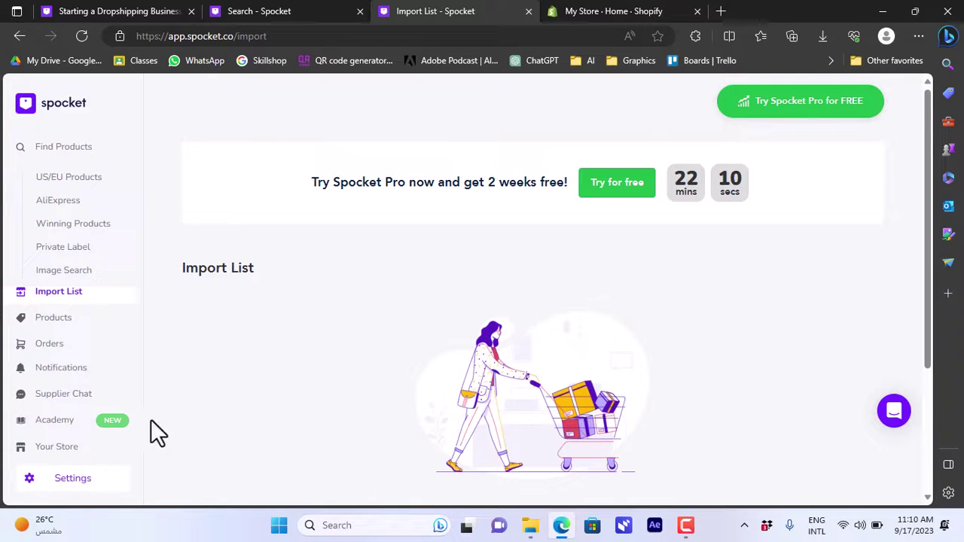
click(73, 481)
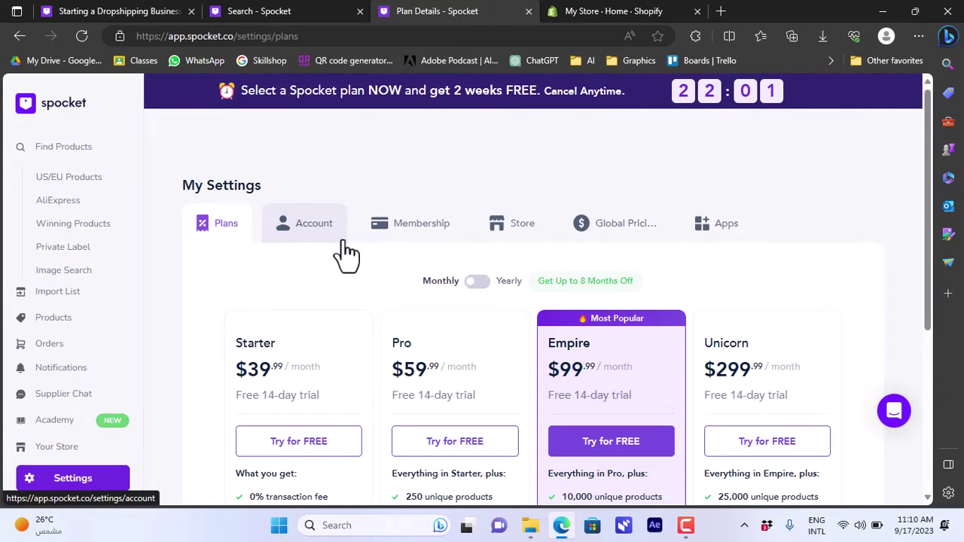
click(521, 226)
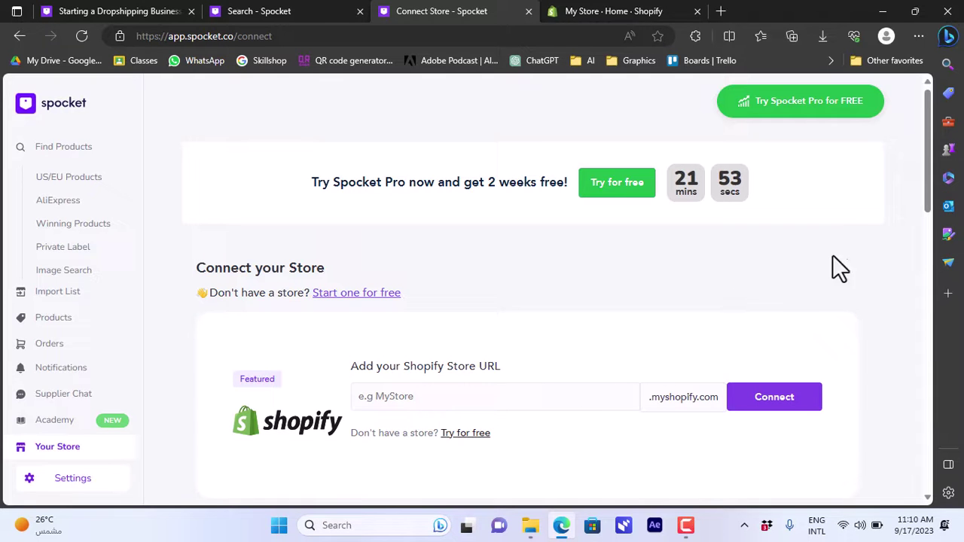
drag(928, 201, 923, 227)
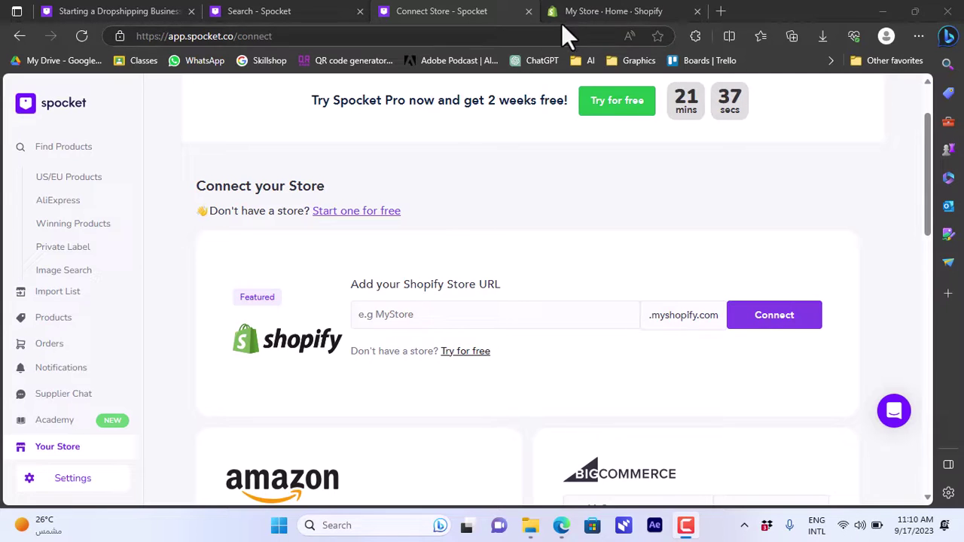
Step: In the Shopify admin tab, select the store ID 9aedac-3 in the web address
click(586, 9)
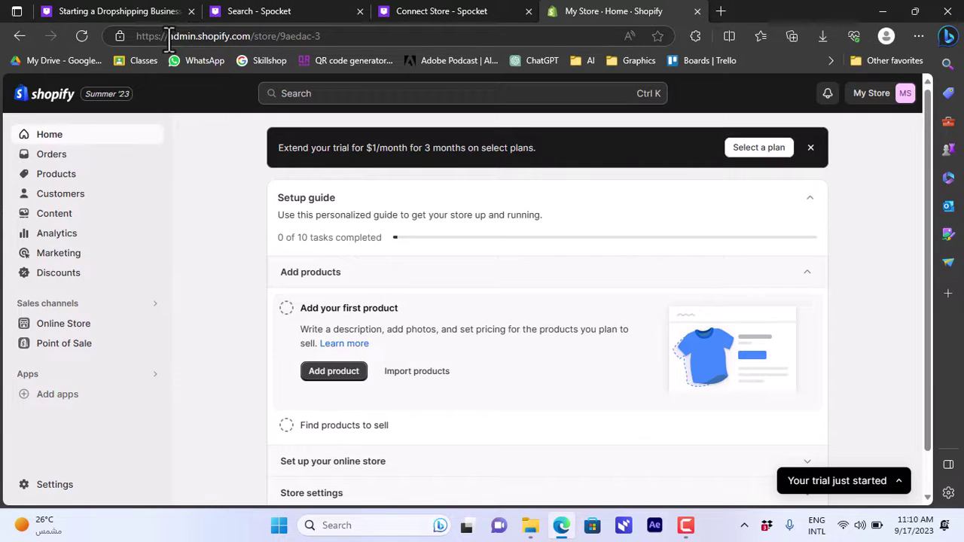
click(280, 37)
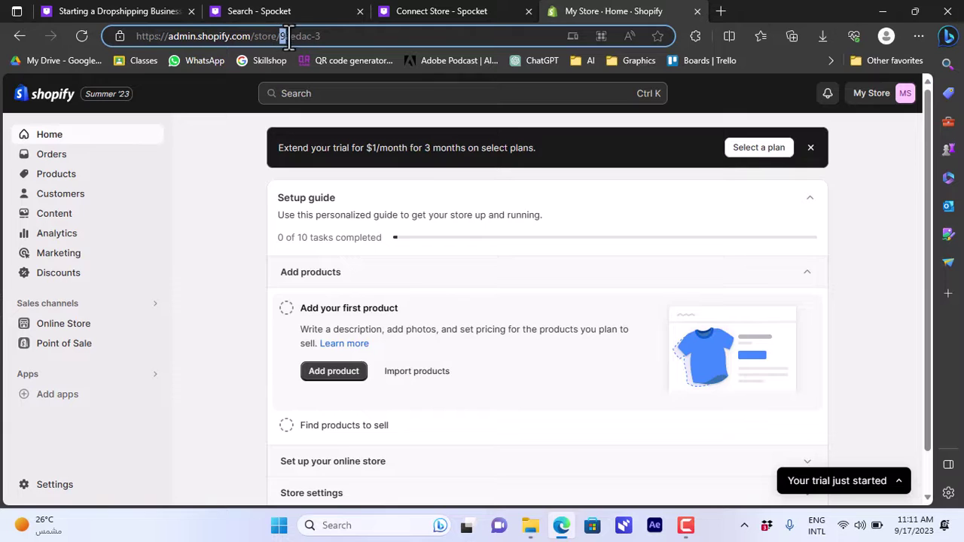
drag(288, 39, 319, 37)
key(ctrl+c)
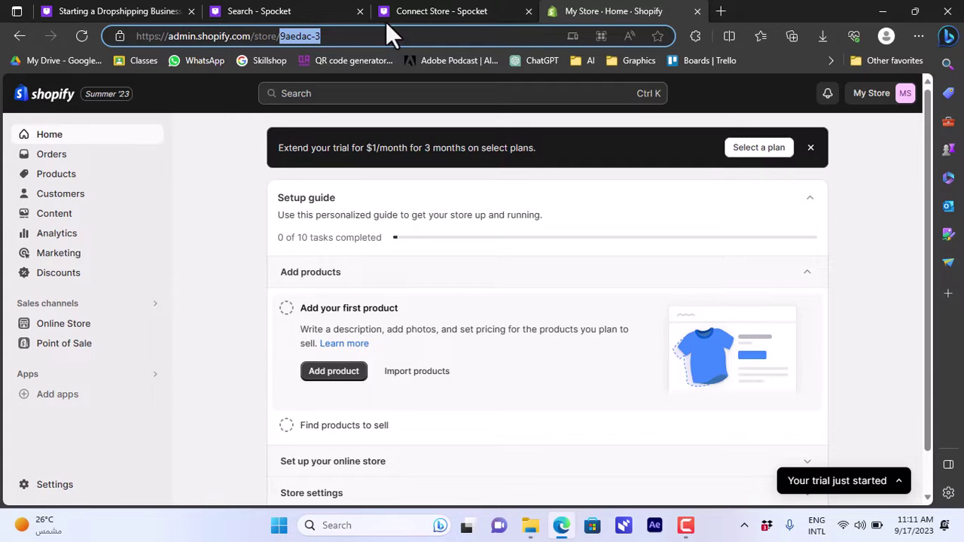
Step: Paste 9aedac-3 into Spocket's Shopify Store URL field and connect the store
click(484, 7)
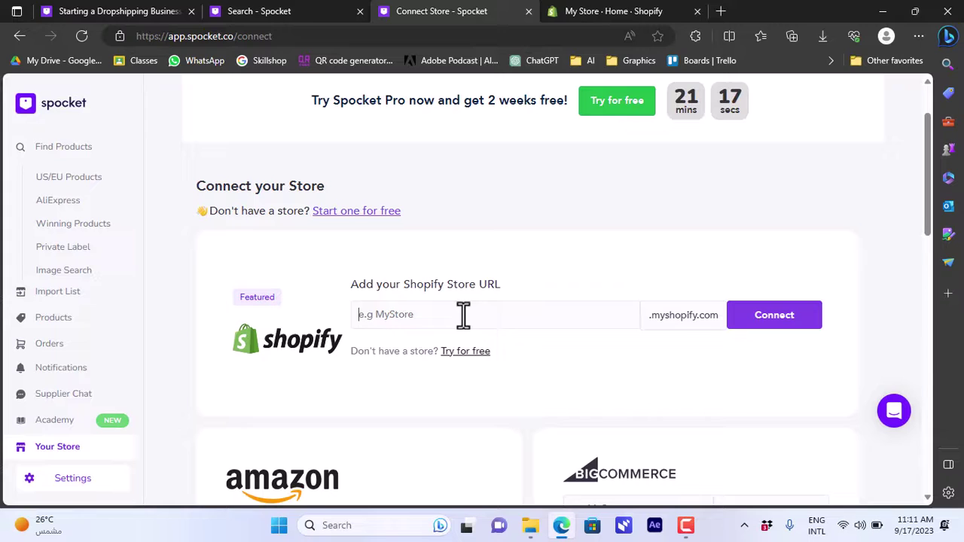
key(ctrl+v)
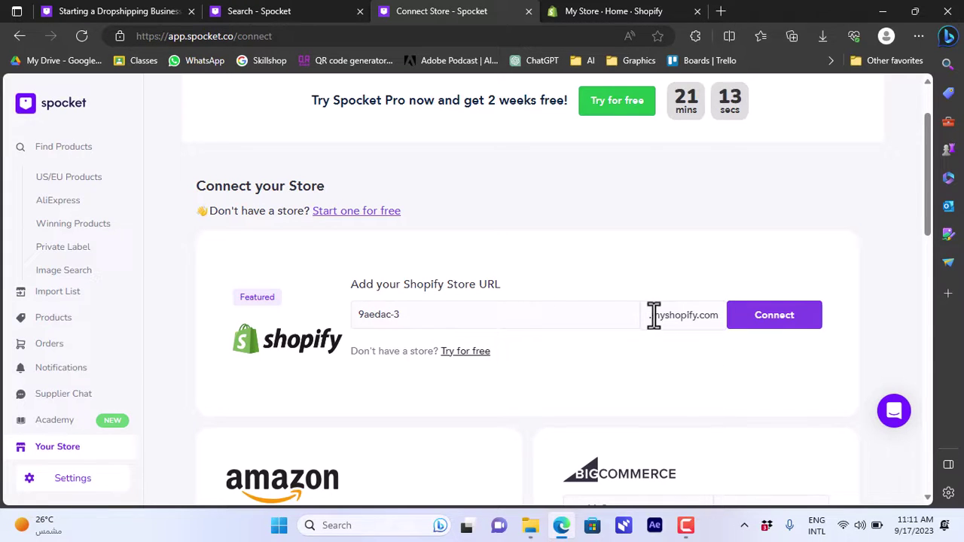
click(763, 317)
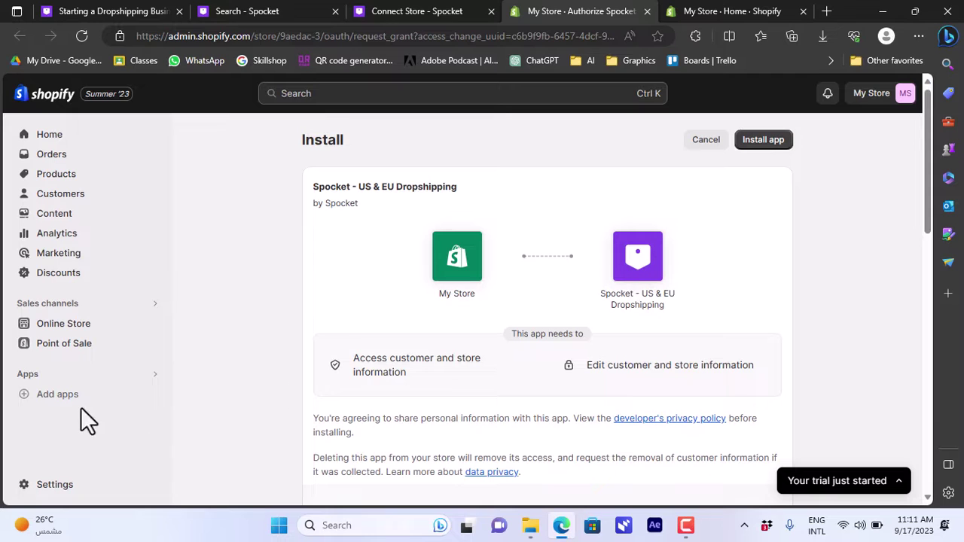
Step: Approve the Spocket - US & EU Dropshipping app install on the Shopify Install page
click(767, 146)
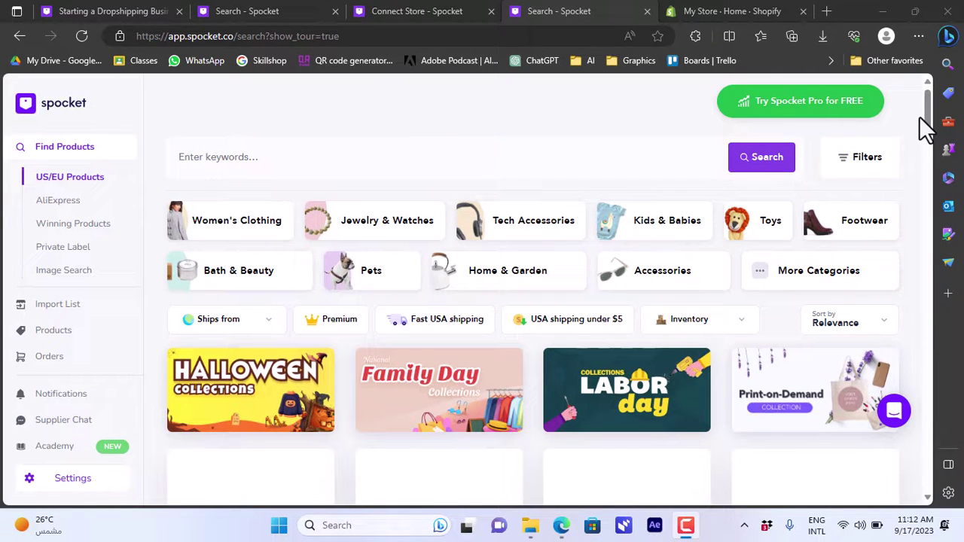
Step: Open Spocket's My Settings to the Plans page listing Starter, Pro, Empire and Unicorn tiers
scroll(933, 127, down, 2)
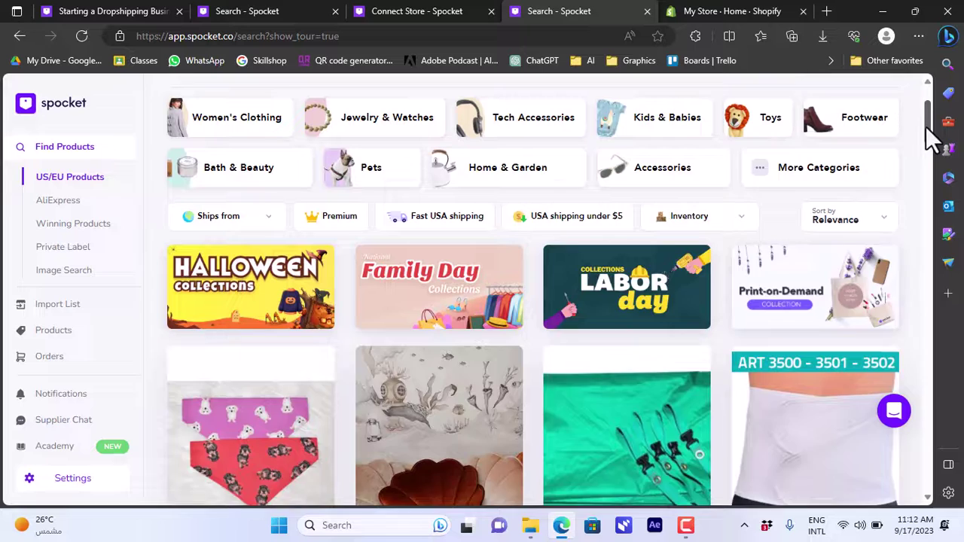
scroll(928, 125, up, 2)
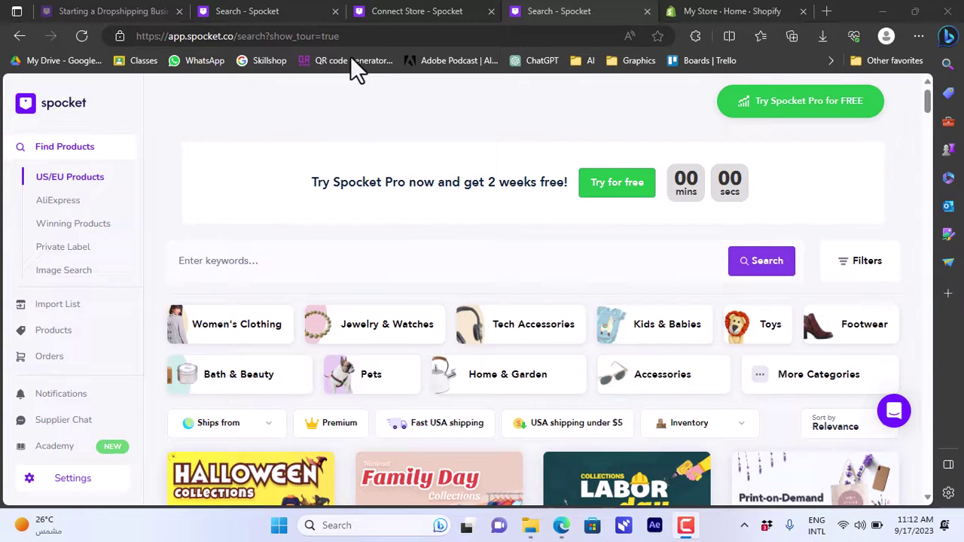
click(73, 492)
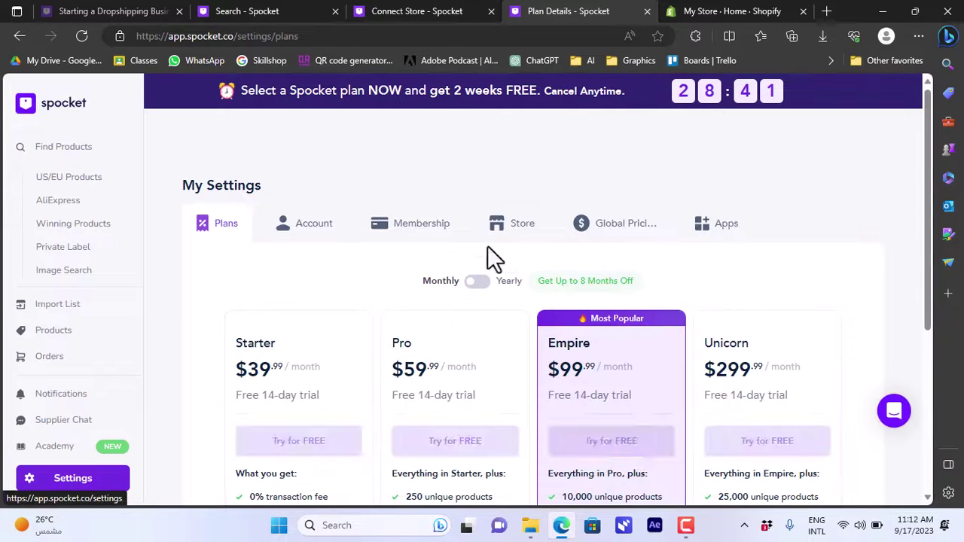
Step: Open the Store tab and scroll to the 9aedac-3.myshopify.com Store URL and Basic plan
click(519, 235)
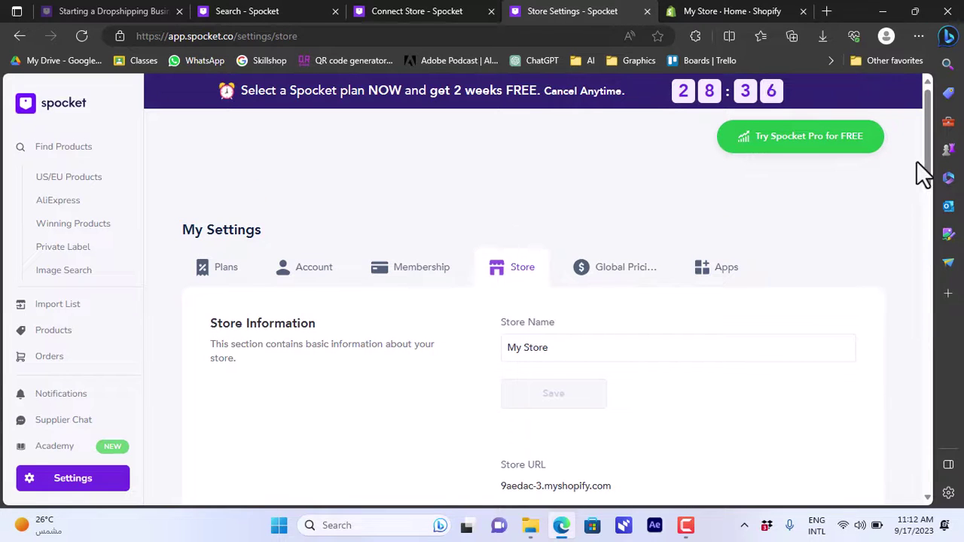
drag(933, 172, 831, 201)
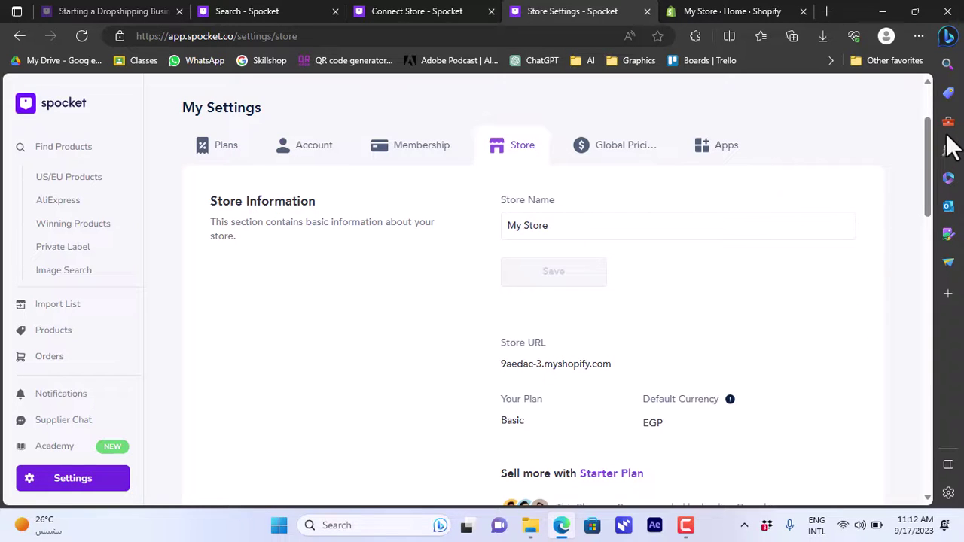
scroll(931, 166, down, 1)
drag(926, 156, 938, 52)
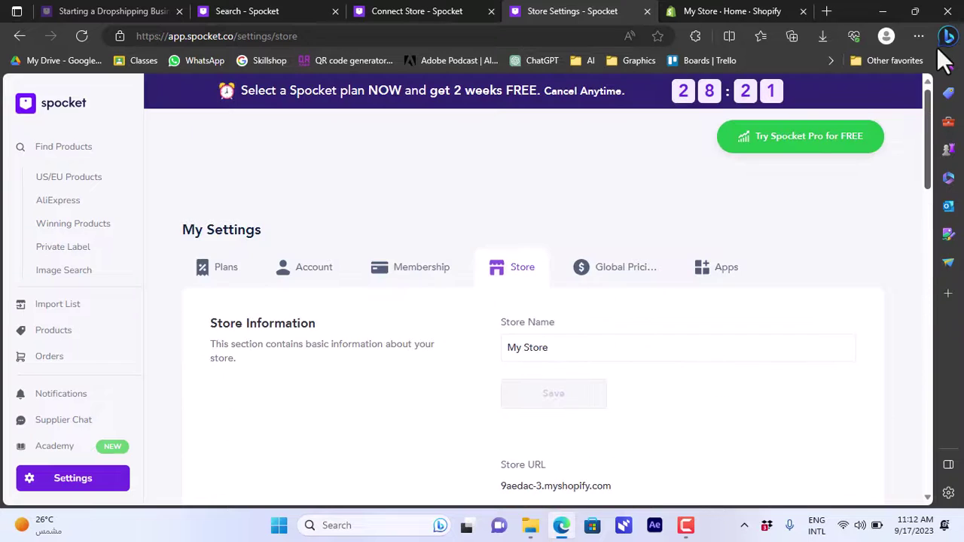